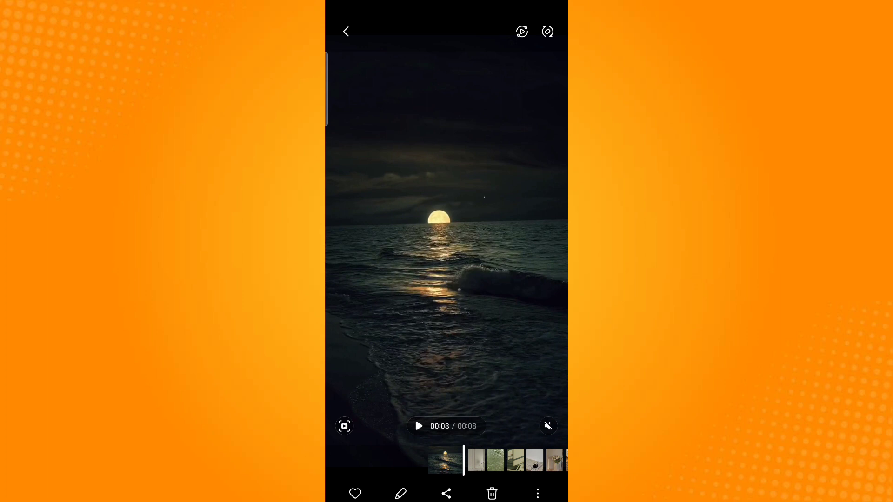
- Show the moonlit sea video's details (576x1024, 8 seconds) from the More menu
click(538, 493)
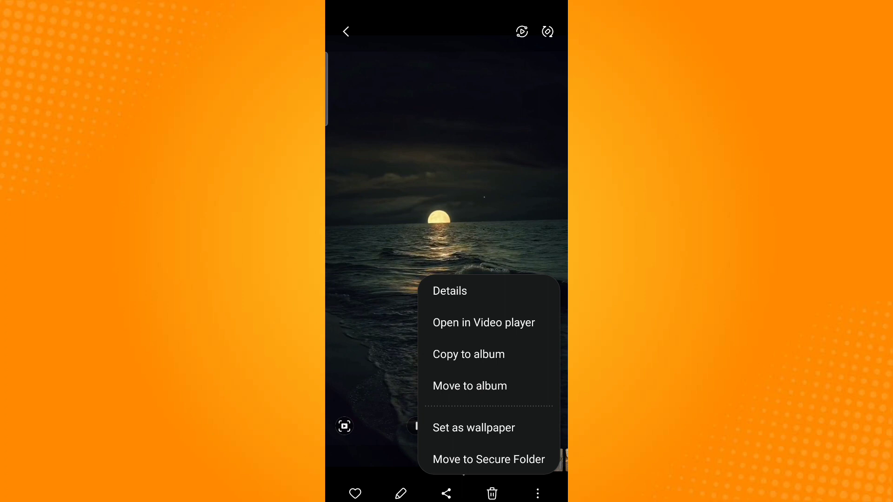
click(450, 291)
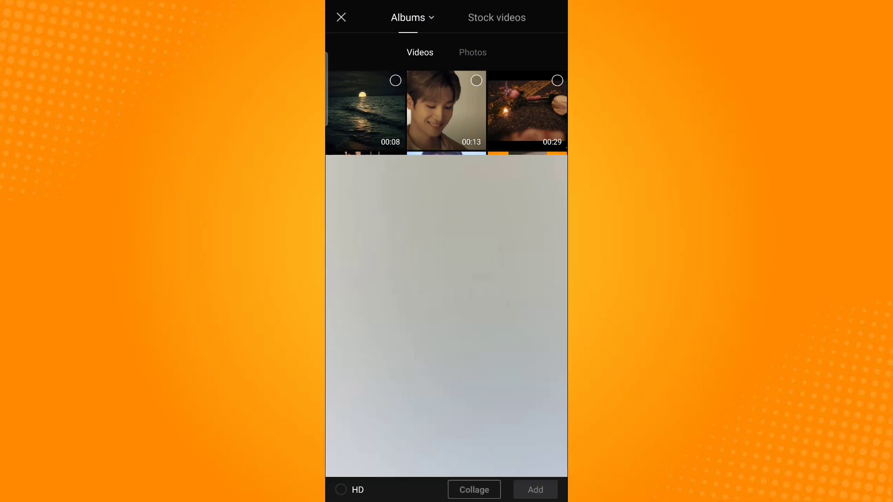
- Add the 8-second moonlit sea video to a new CapCut project
click(396, 81)
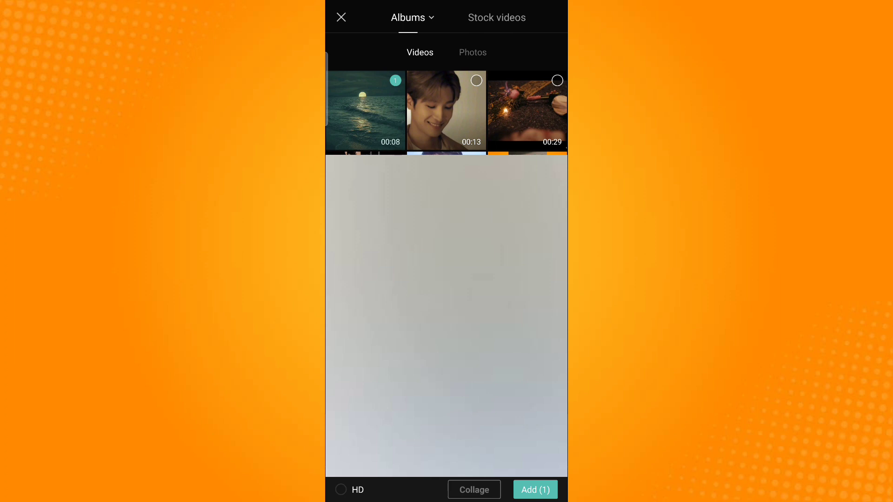
click(535, 490)
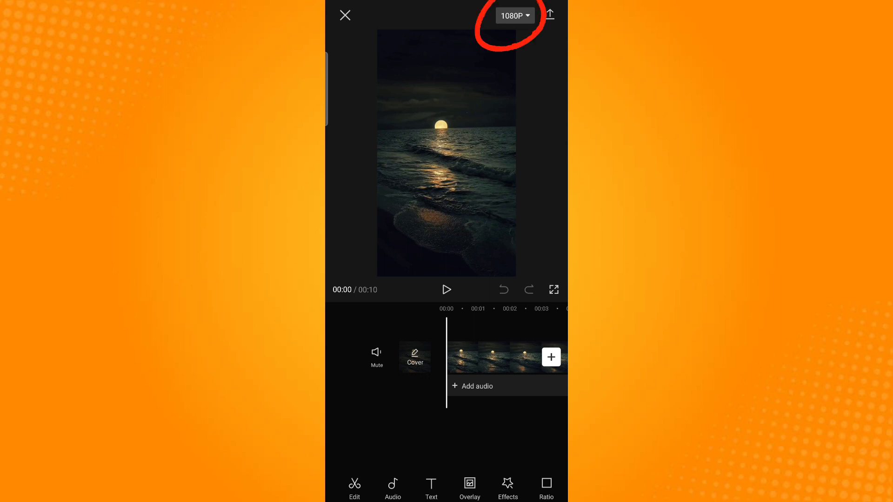
- Raise export quality to 2K/4K resolution with high bitrate (about 37 MB)
click(516, 15)
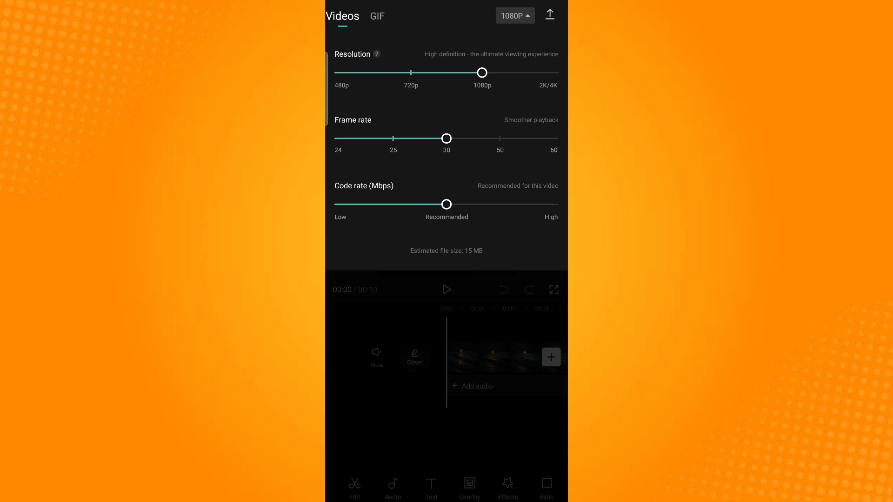
drag(482, 72, 553, 72)
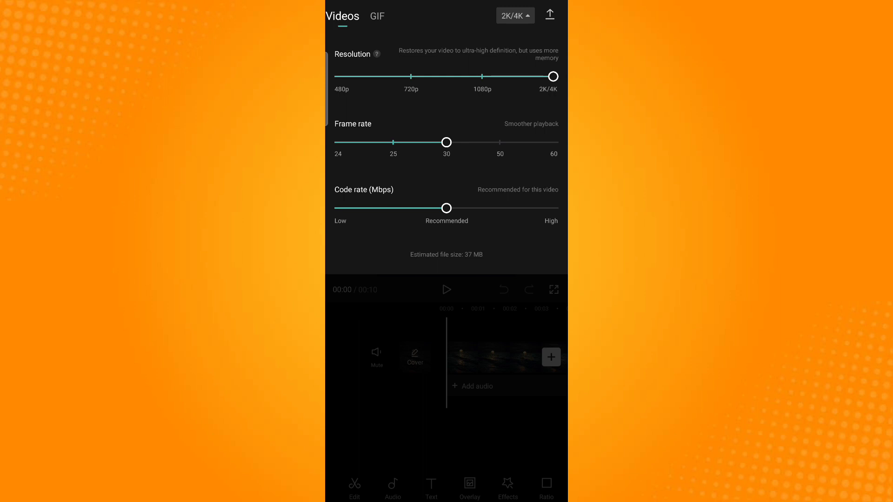
drag(448, 208, 553, 208)
click(447, 420)
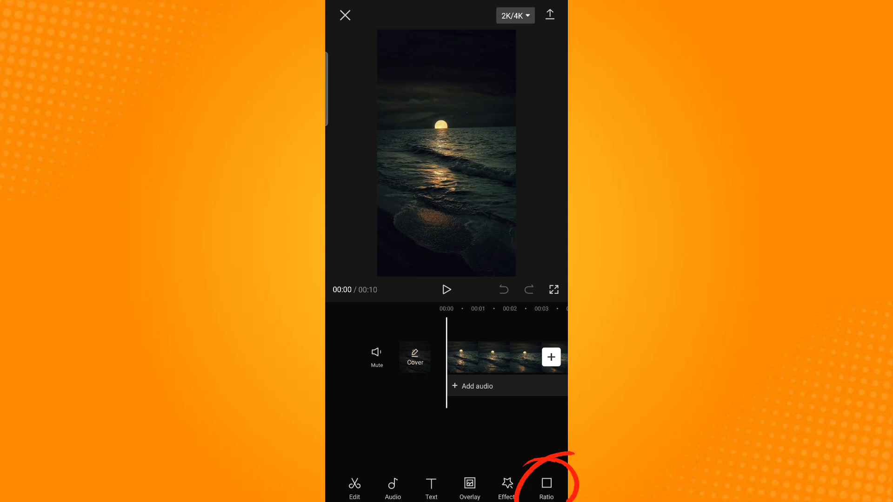
- Change the project ratio to 9:16 and confirm it
click(547, 488)
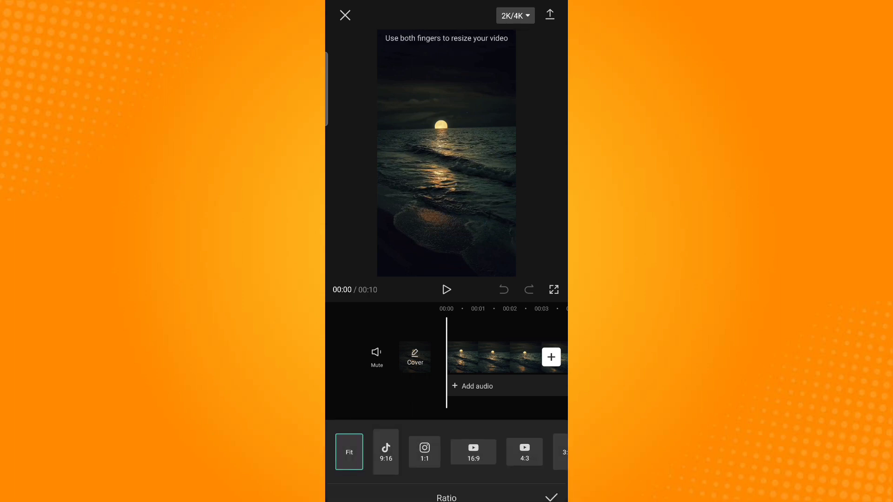
click(386, 454)
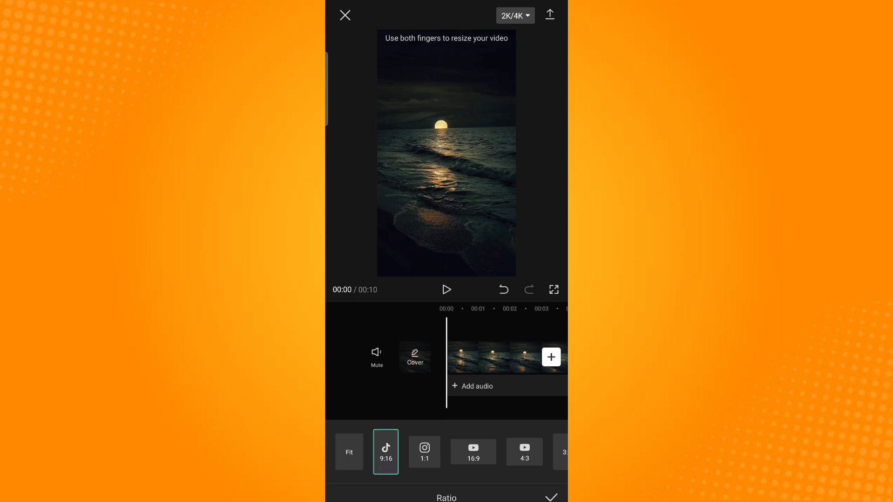
click(552, 497)
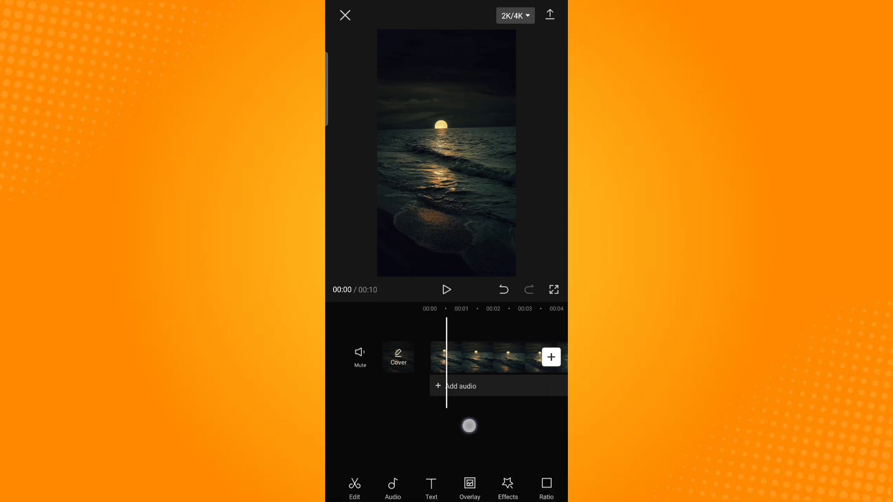
- Delete the CapCut ending clip so the video ends at 00:08 and export it
drag(468, 425, 426, 437)
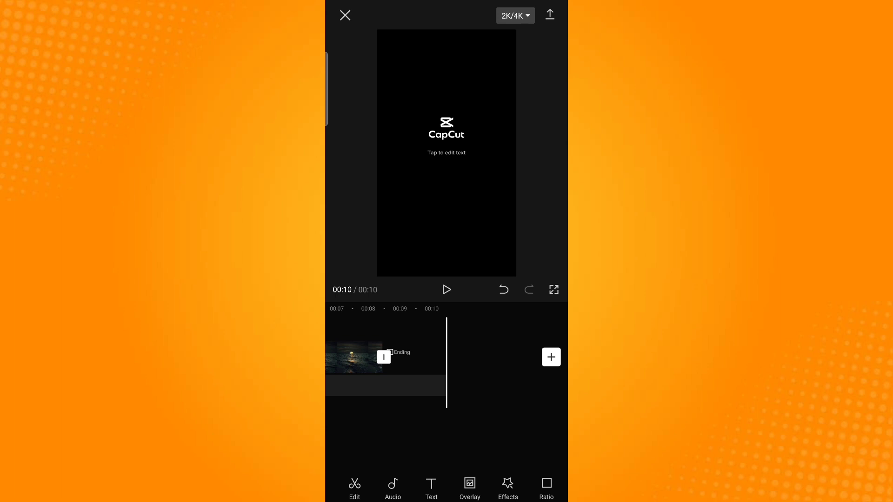
click(421, 355)
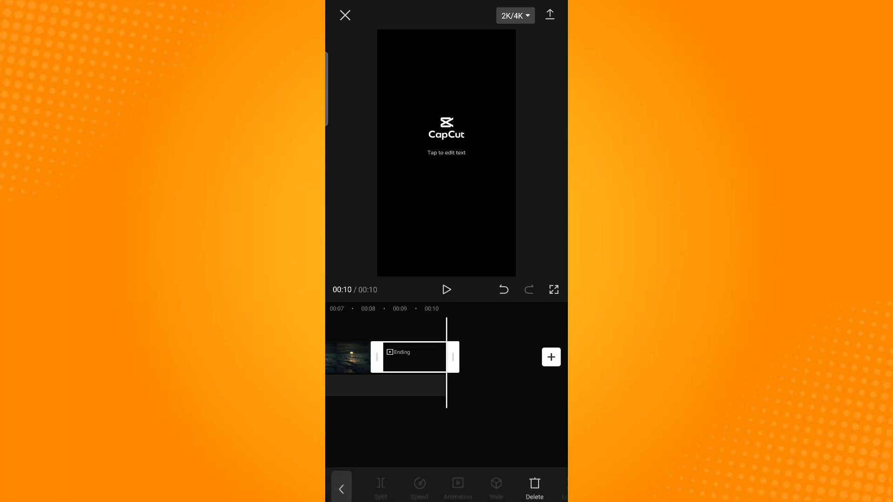
click(535, 487)
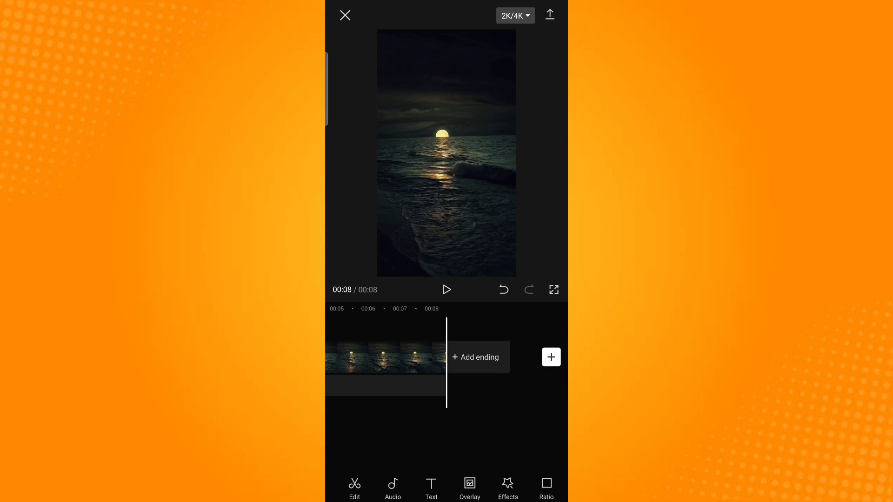
click(550, 15)
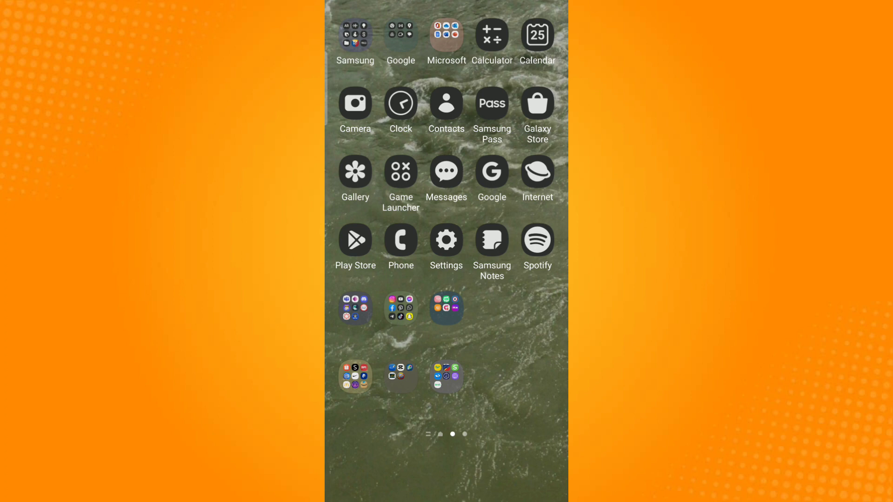
- Launch Facebook from the social folder and start Create reel from the Reels tab
click(401, 307)
click(495, 215)
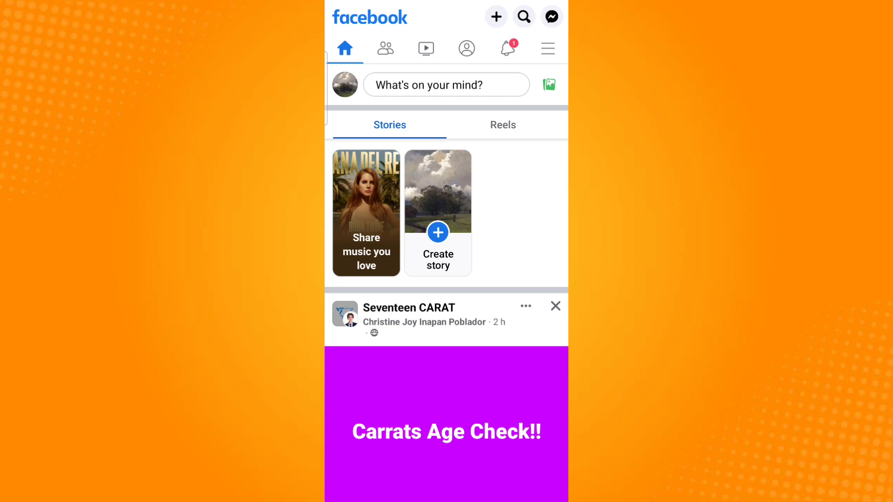
click(504, 125)
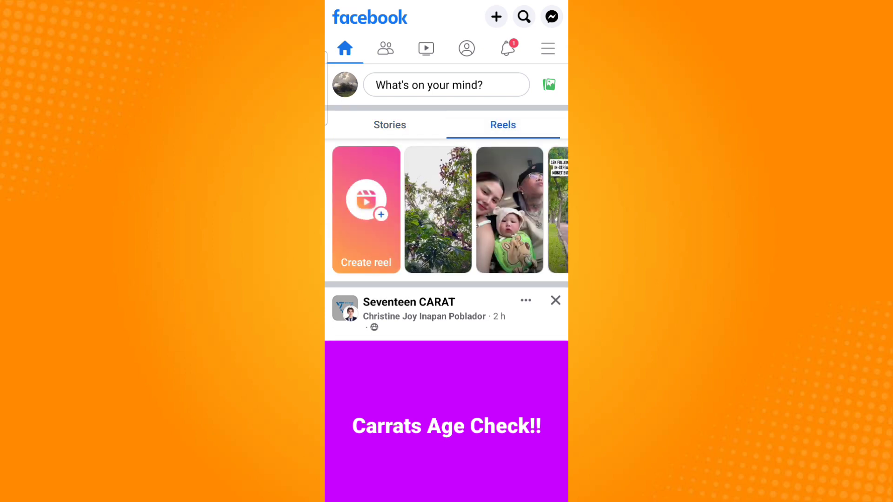
click(366, 210)
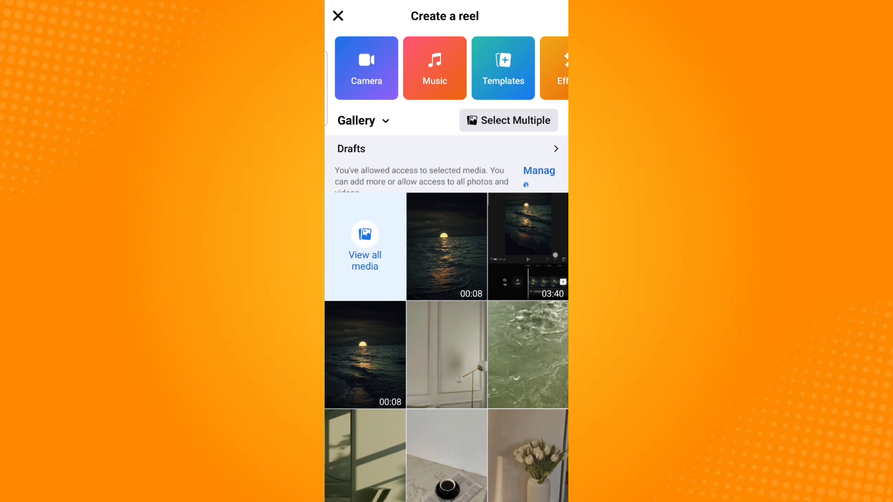
- Pick the 00:08 moonlit sea video for the new reel
click(447, 247)
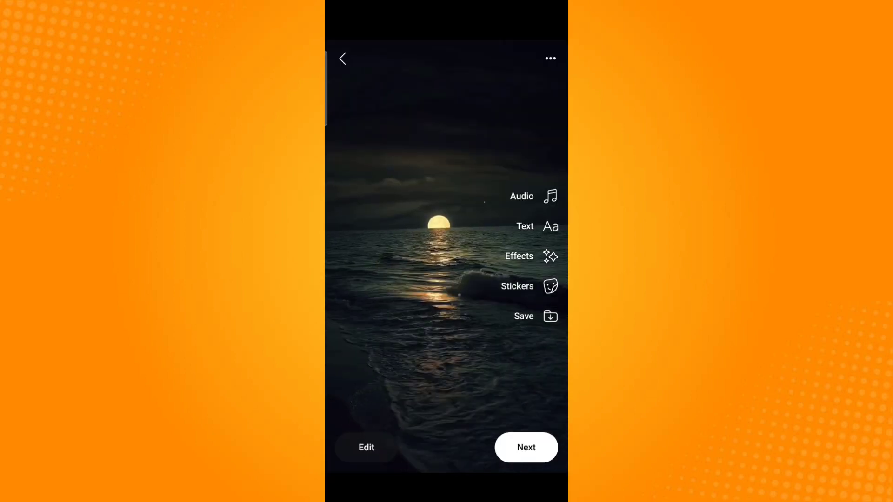